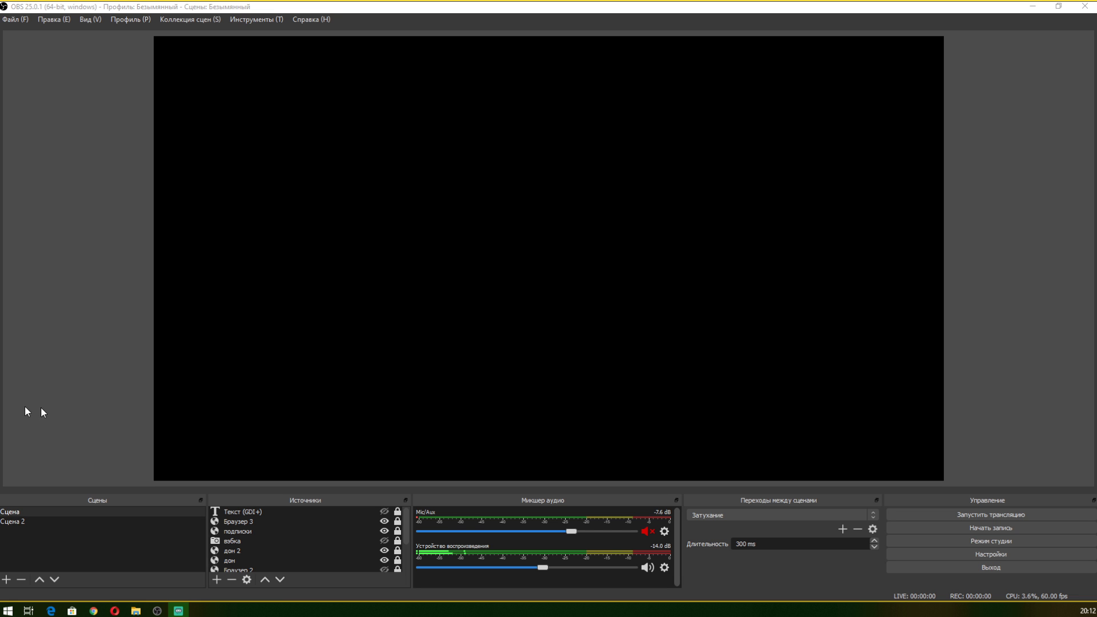
Open the settings and review the streaming service, then the output mode and streaming encoder choices.
left_click(1033, 555)
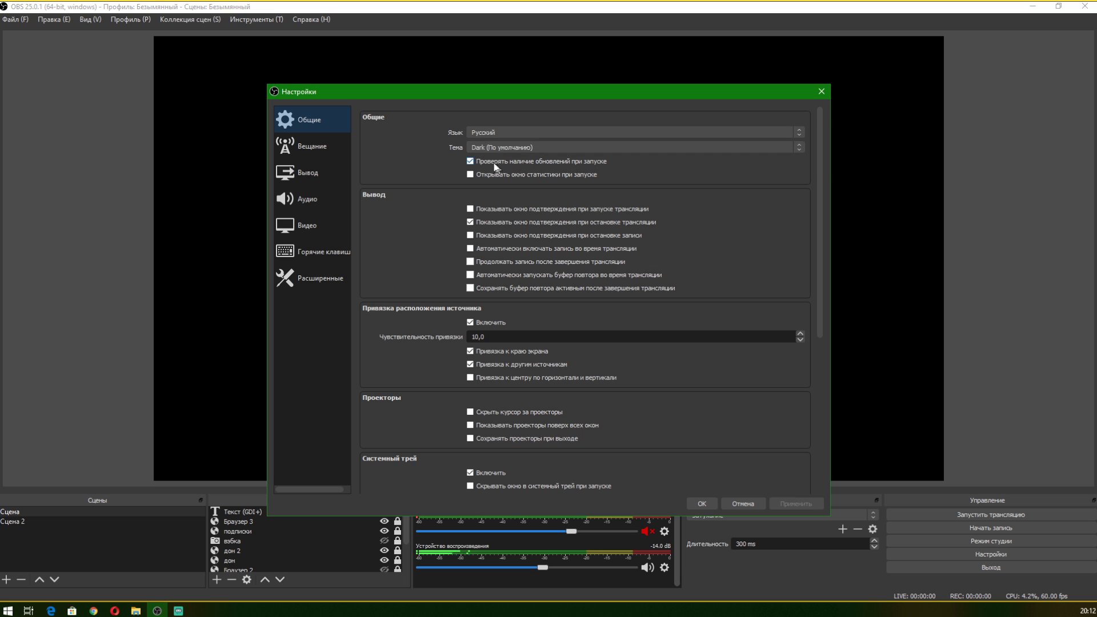
left_click(313, 148)
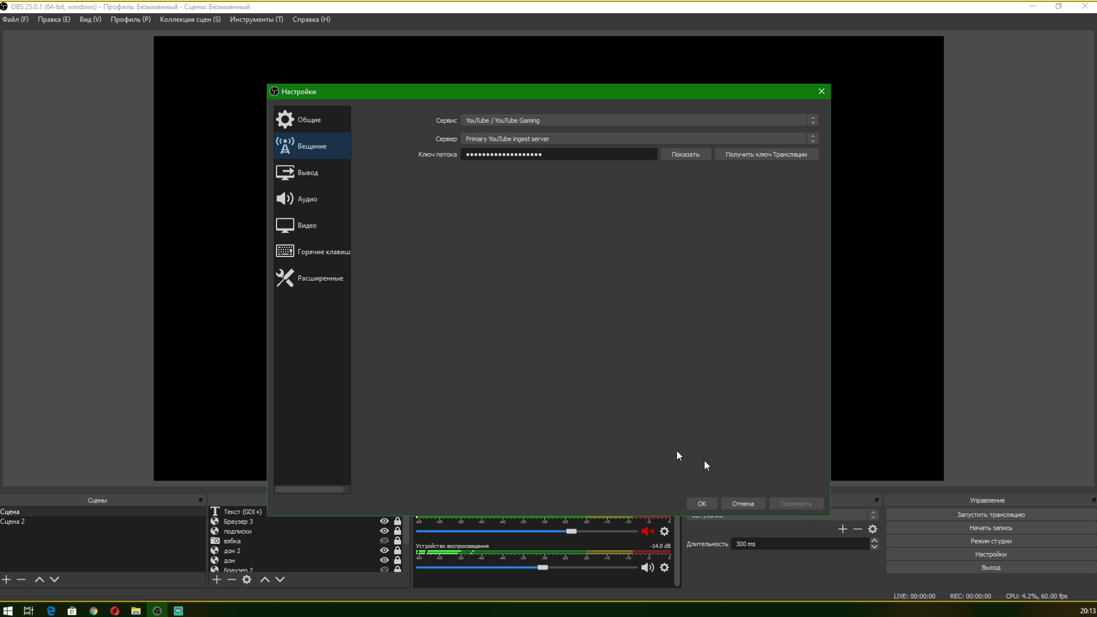
left_click(314, 172)
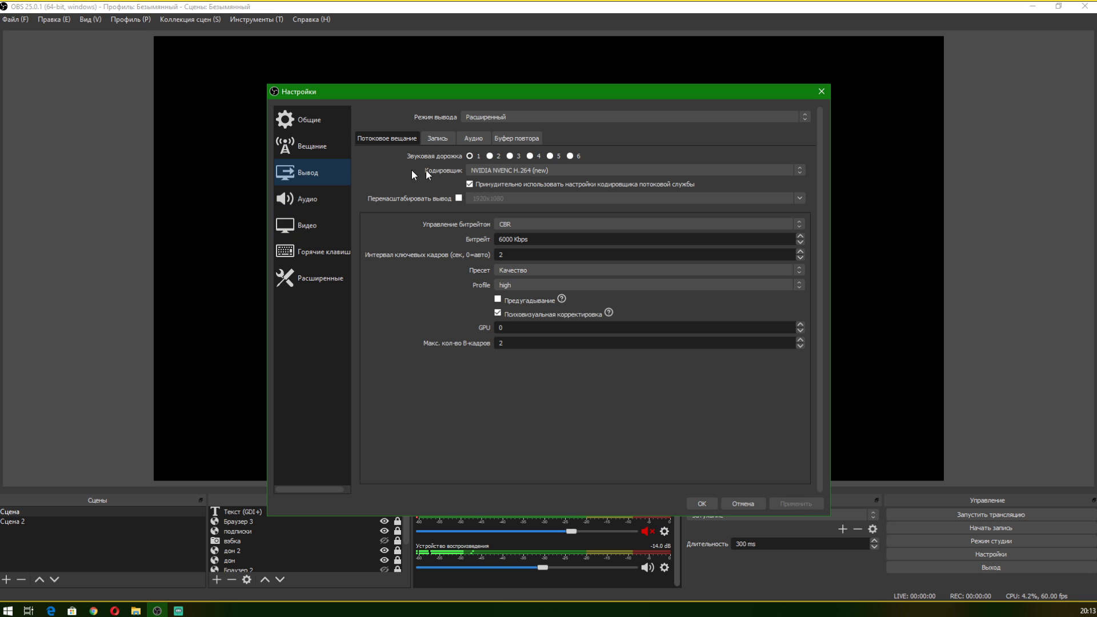
left_click(560, 114)
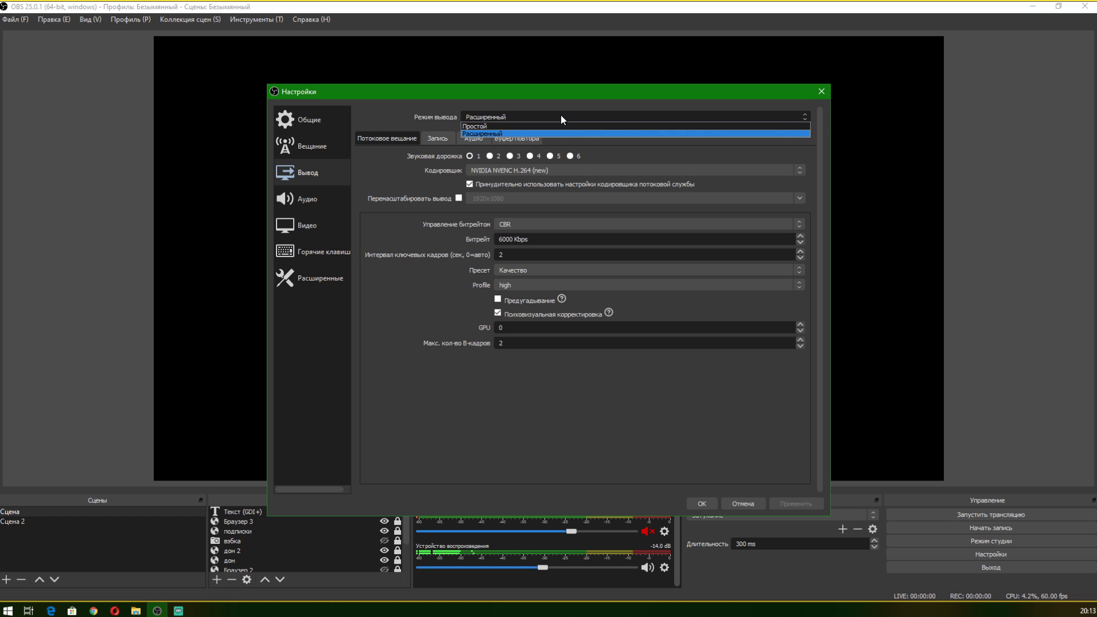
left_click(560, 116)
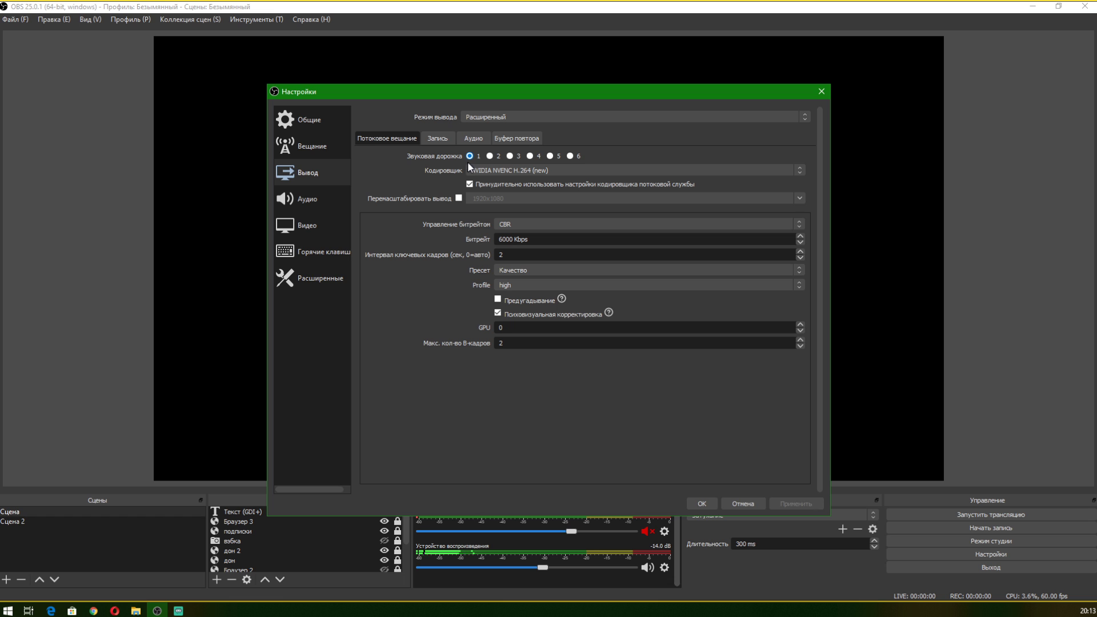
left_click(558, 170)
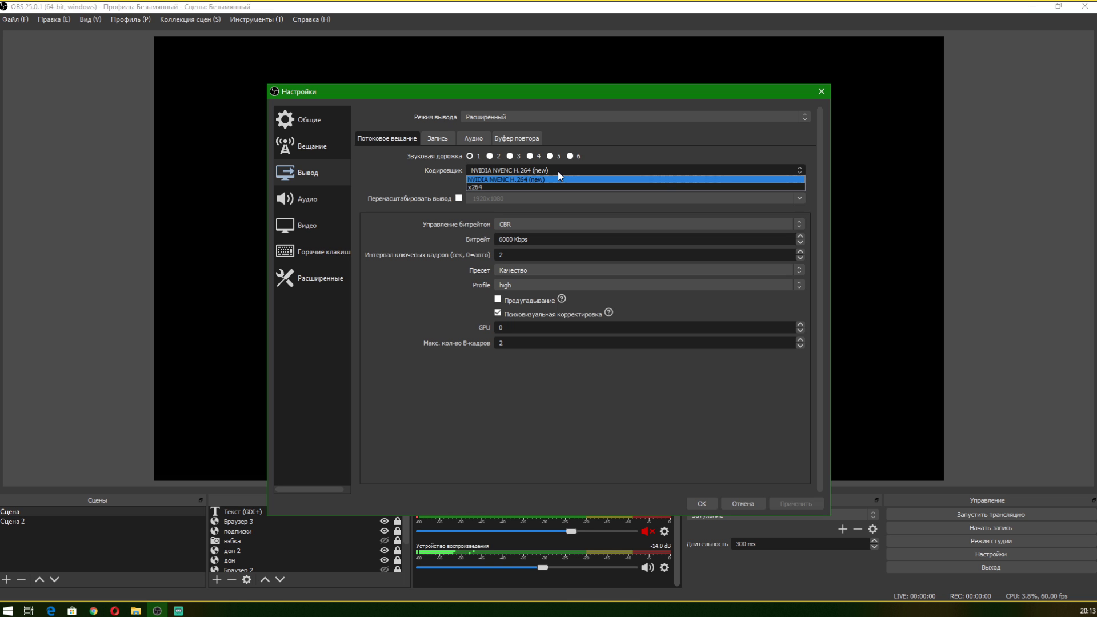
left_click(557, 170)
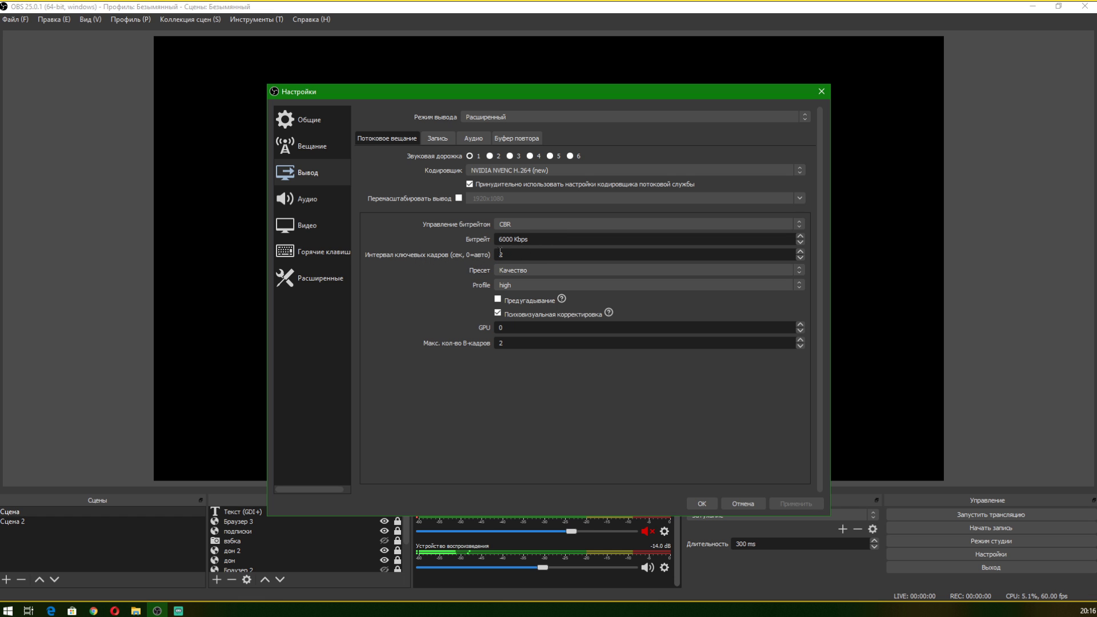
Review the streaming encoder's keyframe interval, preset and profile choices, and look over the recording output settings.
left_click(502, 254)
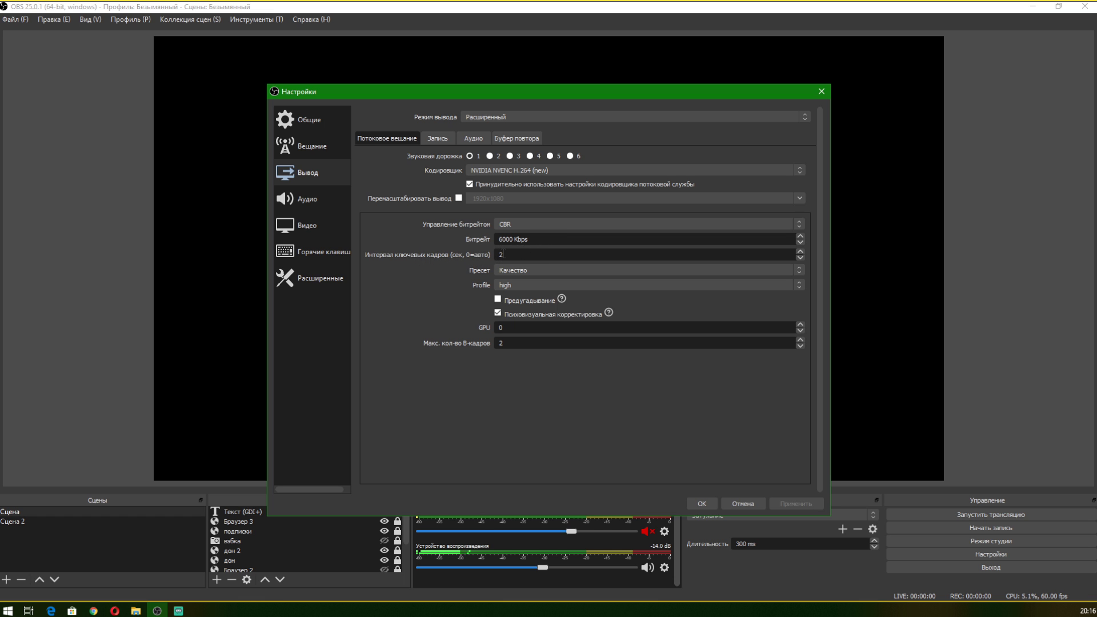
left_click(543, 270)
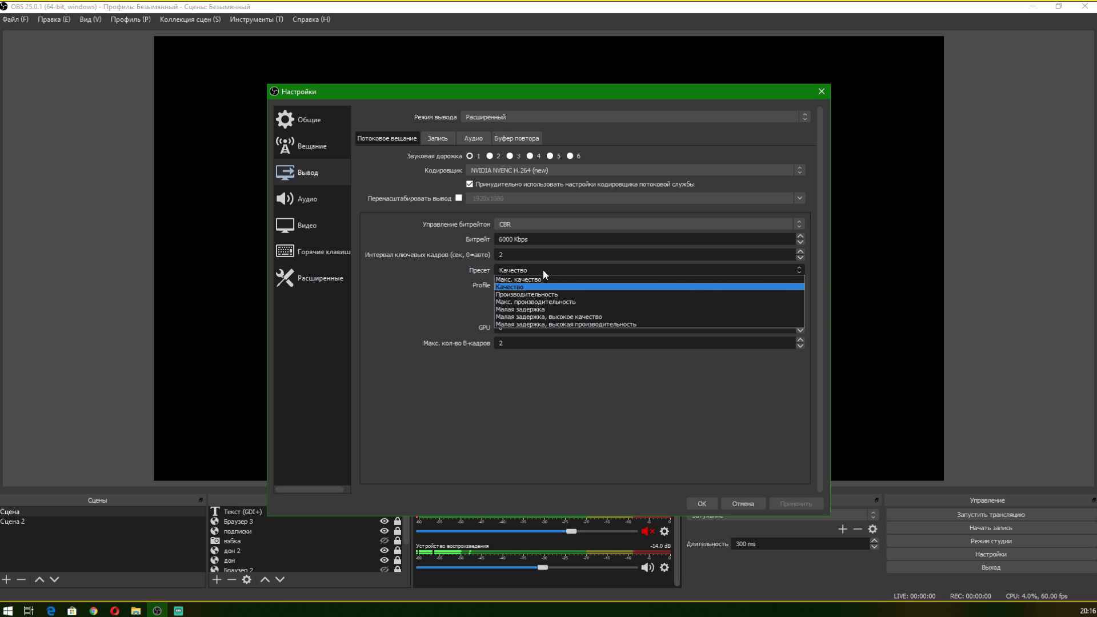
left_click(543, 269)
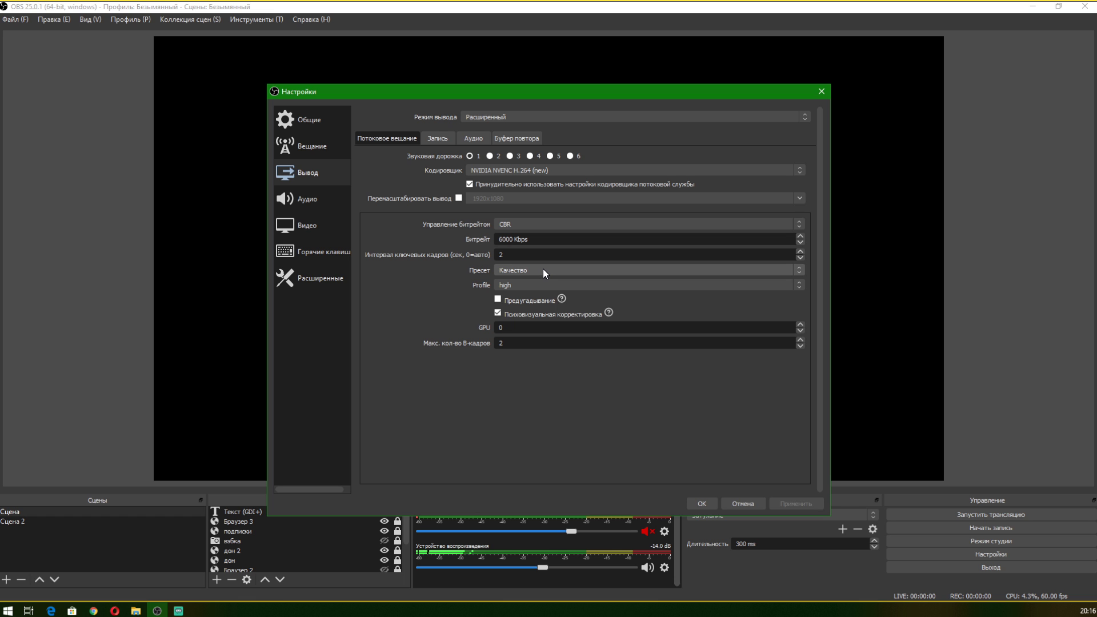
left_click(541, 286)
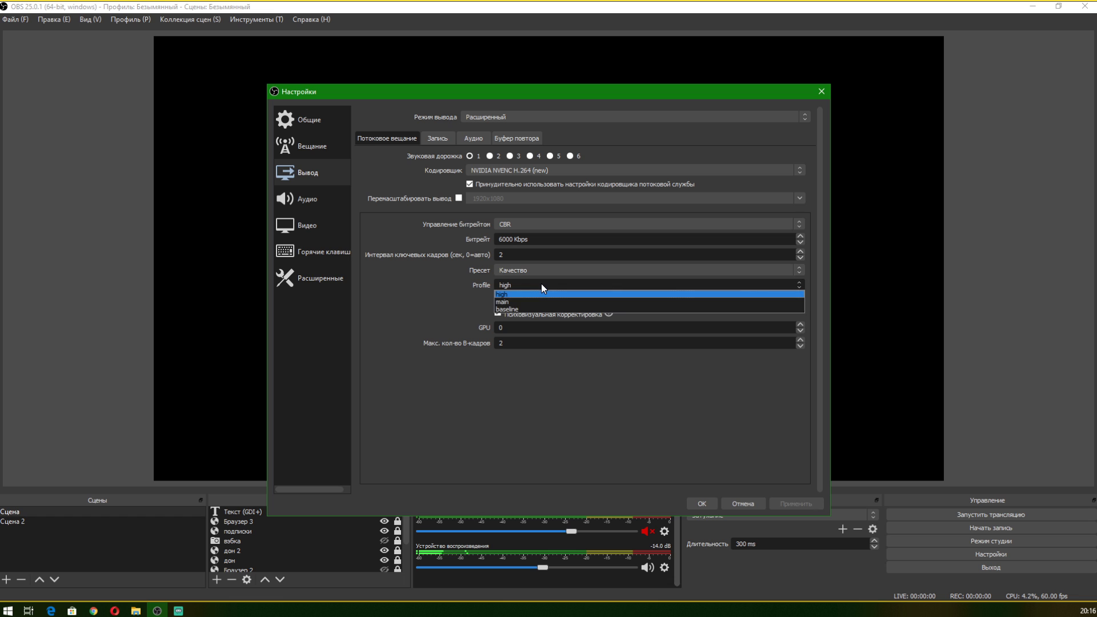
left_click(541, 284)
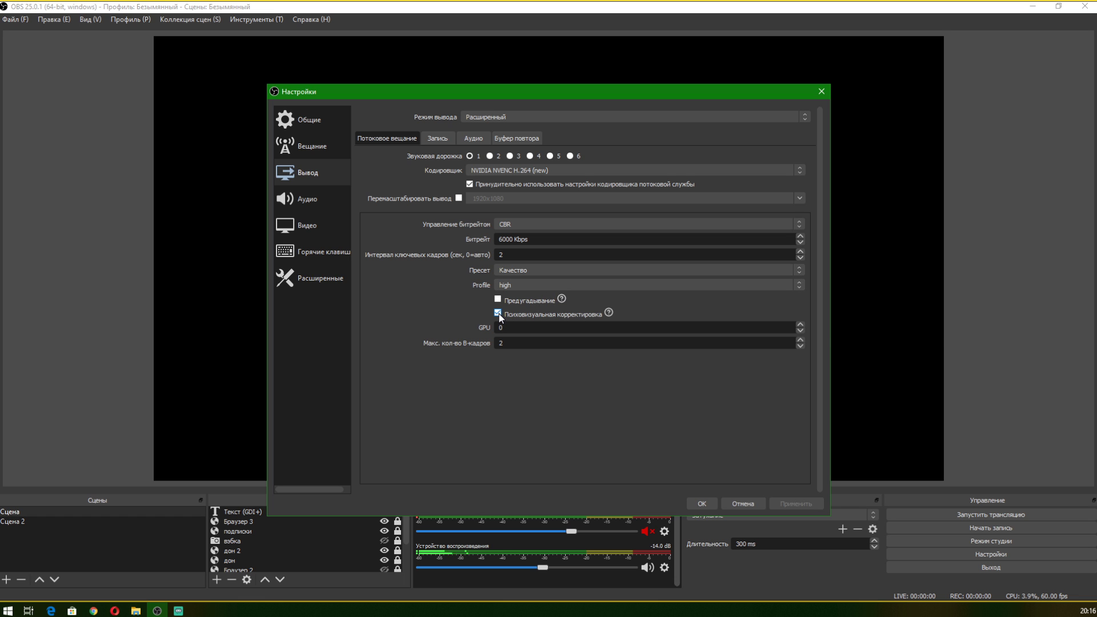
mouse_move(499, 314)
left_click(438, 136)
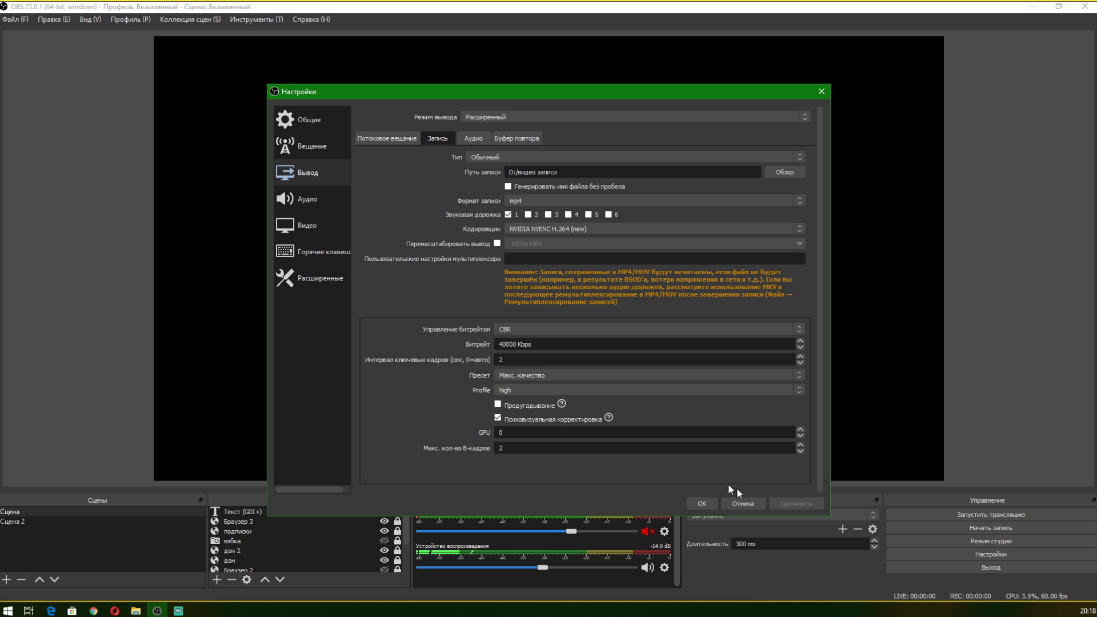
Review the sample rate and desktop audio device choices in the audio settings.
left_click(316, 201)
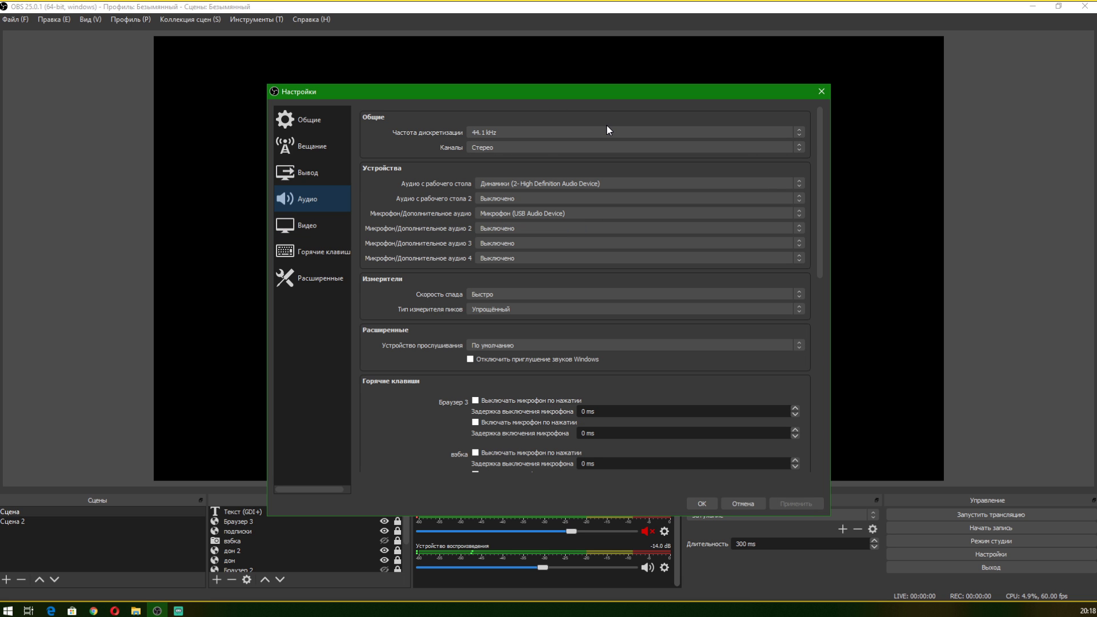
left_click(567, 132)
left_click(567, 132)
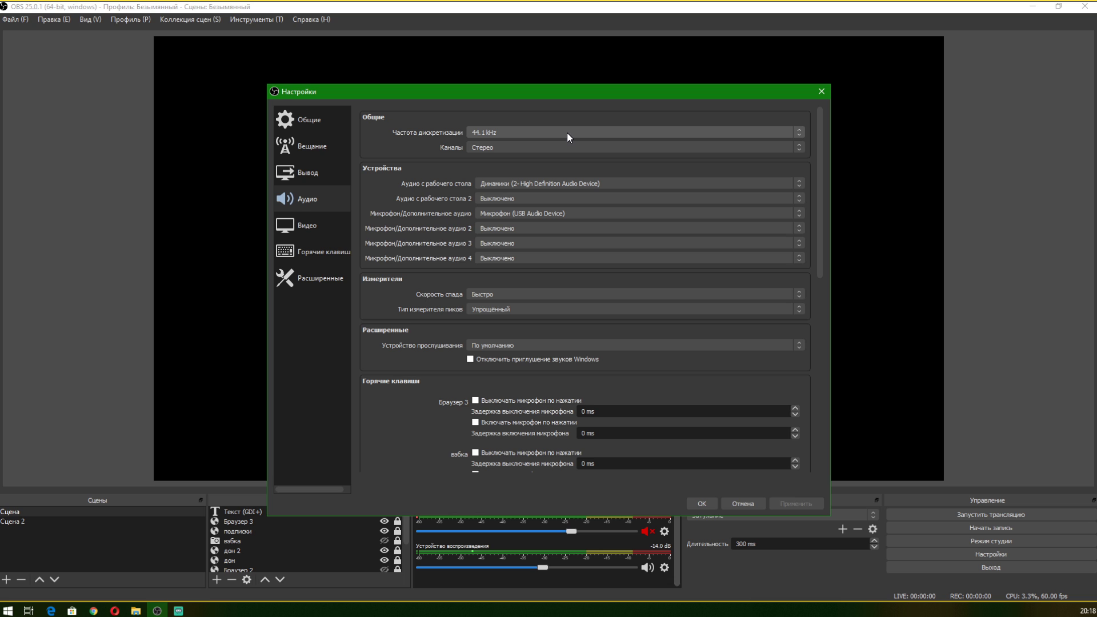
left_click(577, 182)
left_click(577, 183)
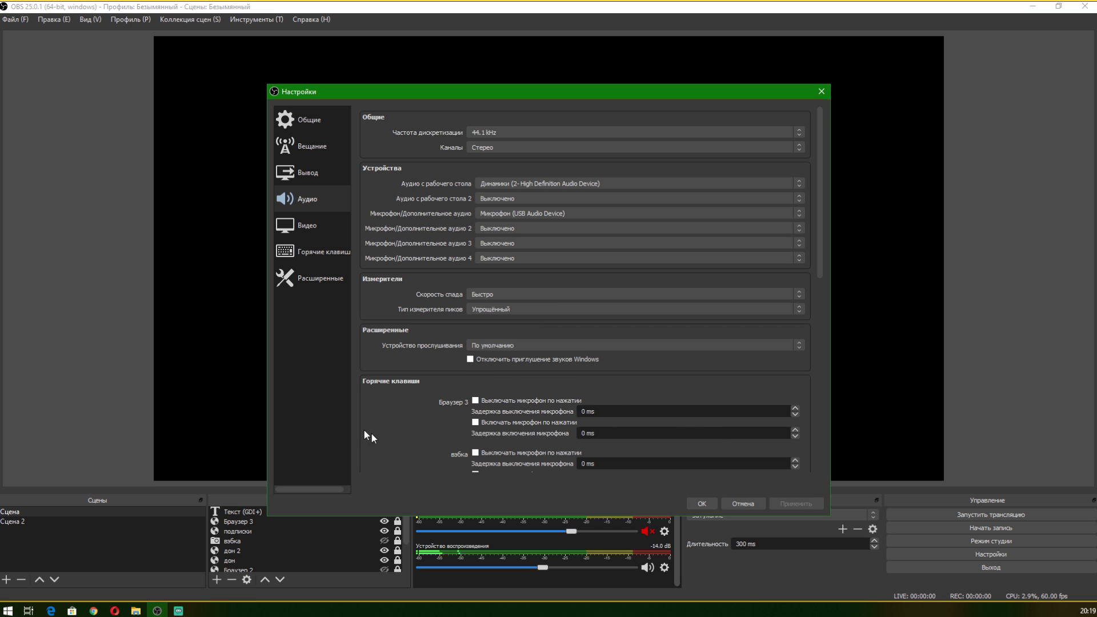
Review the available output (scaled) resolutions in the video settings.
left_click(308, 226)
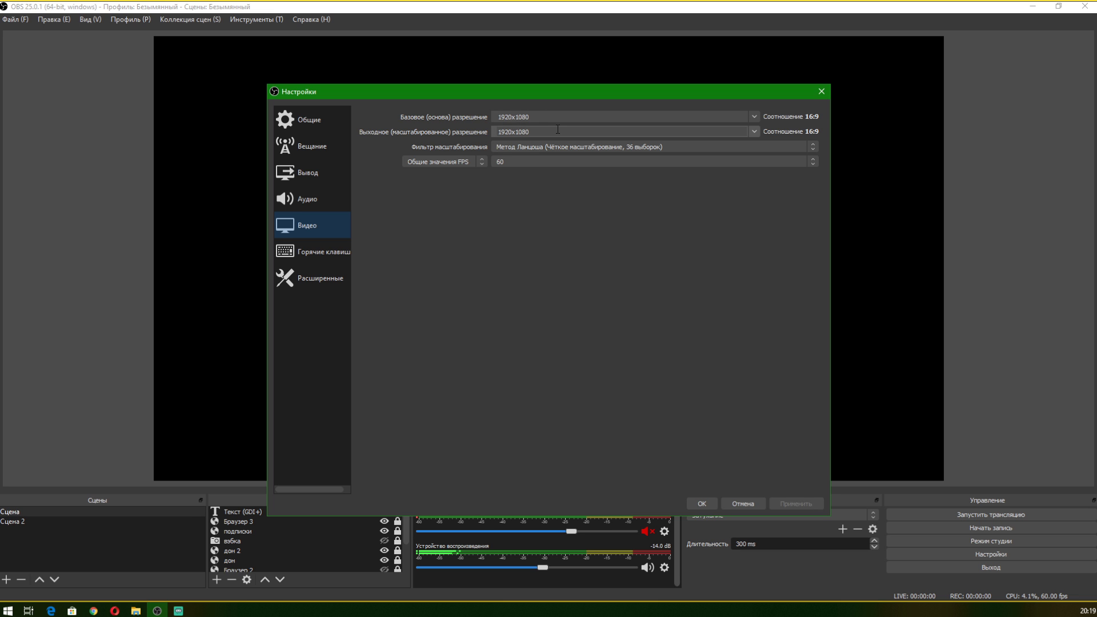
left_click(754, 132)
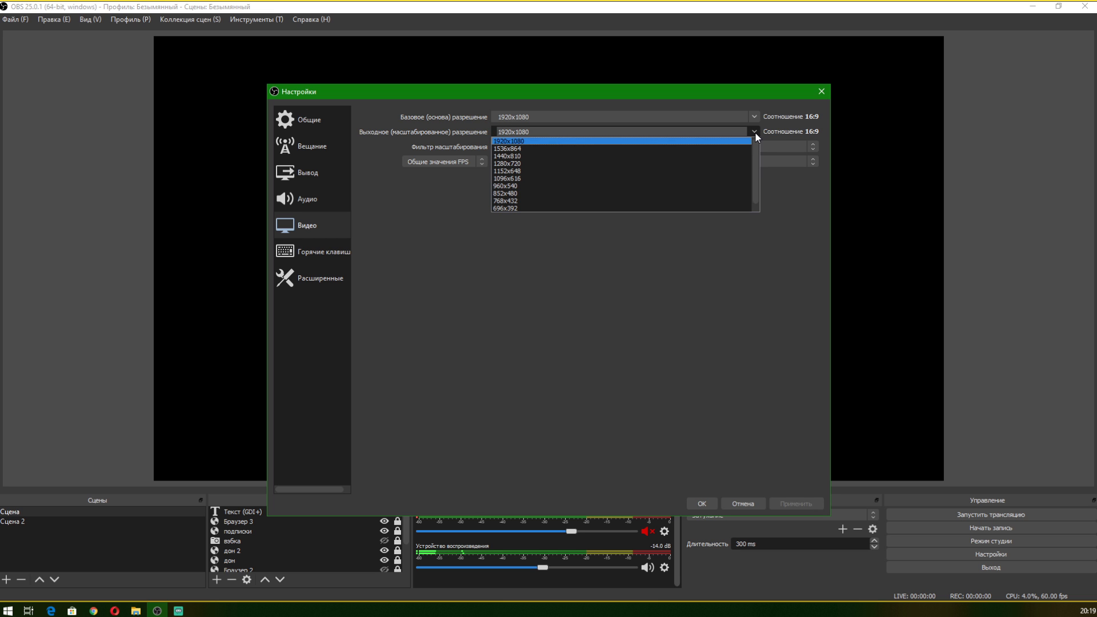
left_click(755, 134)
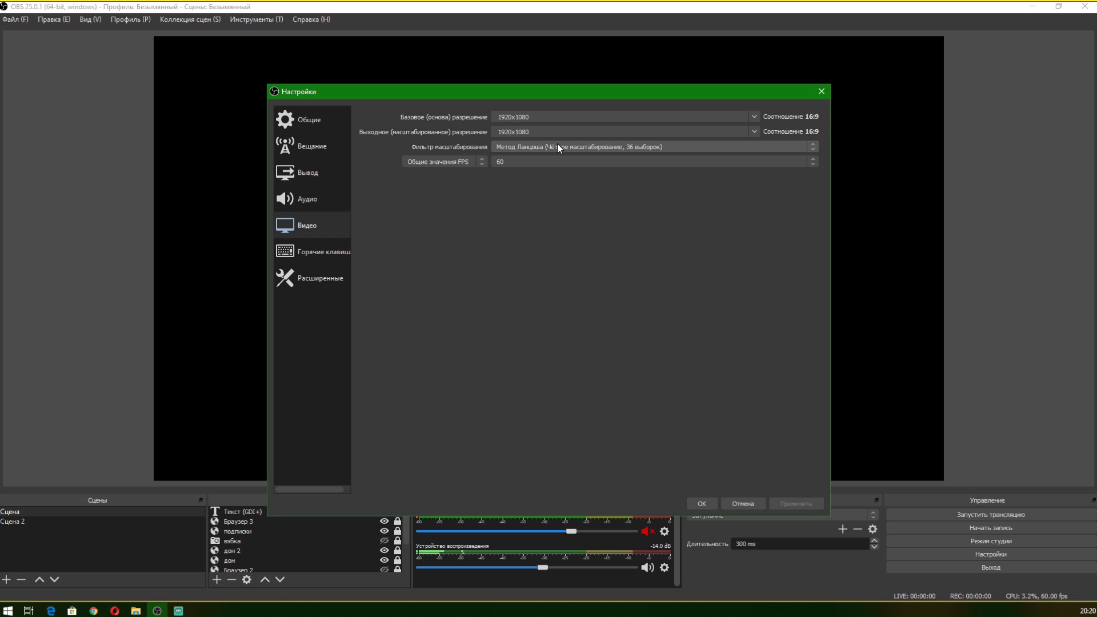
Choose the Lanczos scaling filter (36 samples) and a common FPS value of 60.
left_click(664, 147)
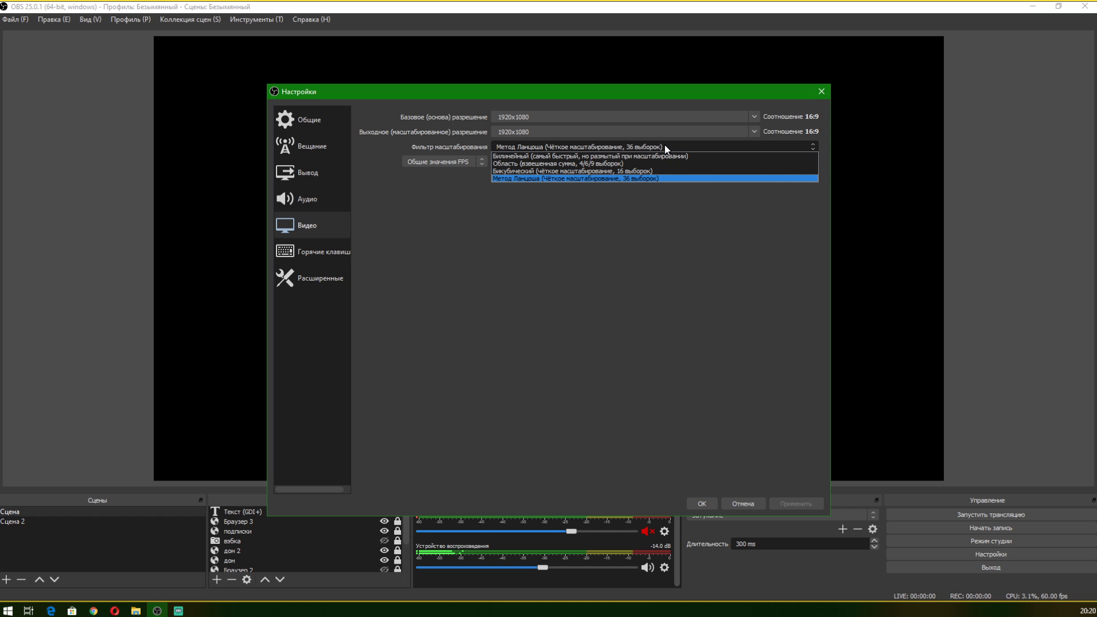
left_click(595, 178)
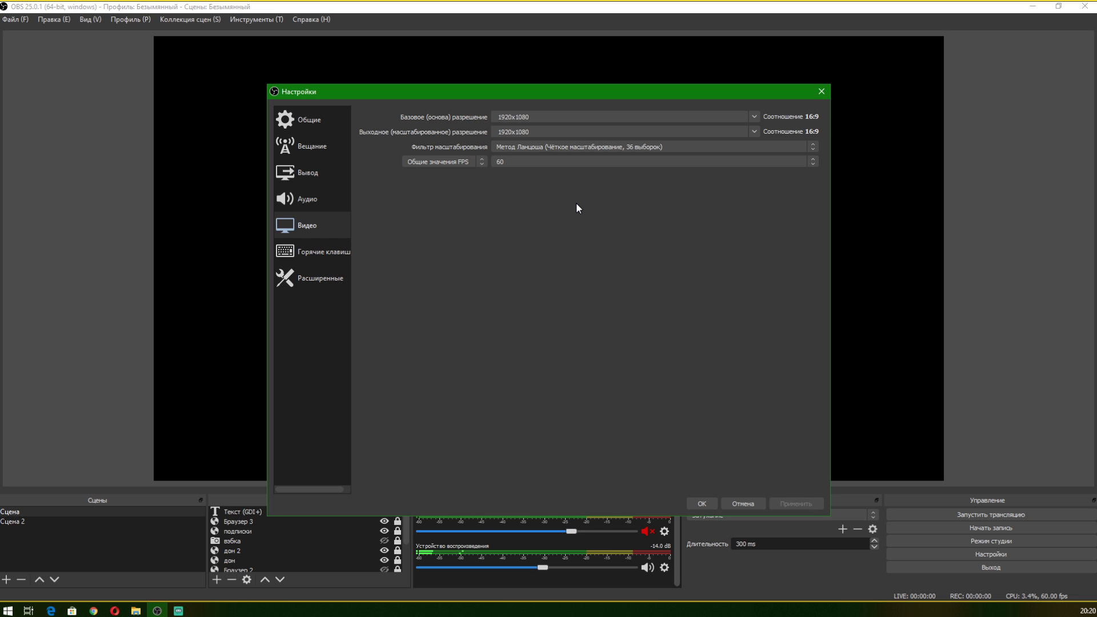
left_click(551, 164)
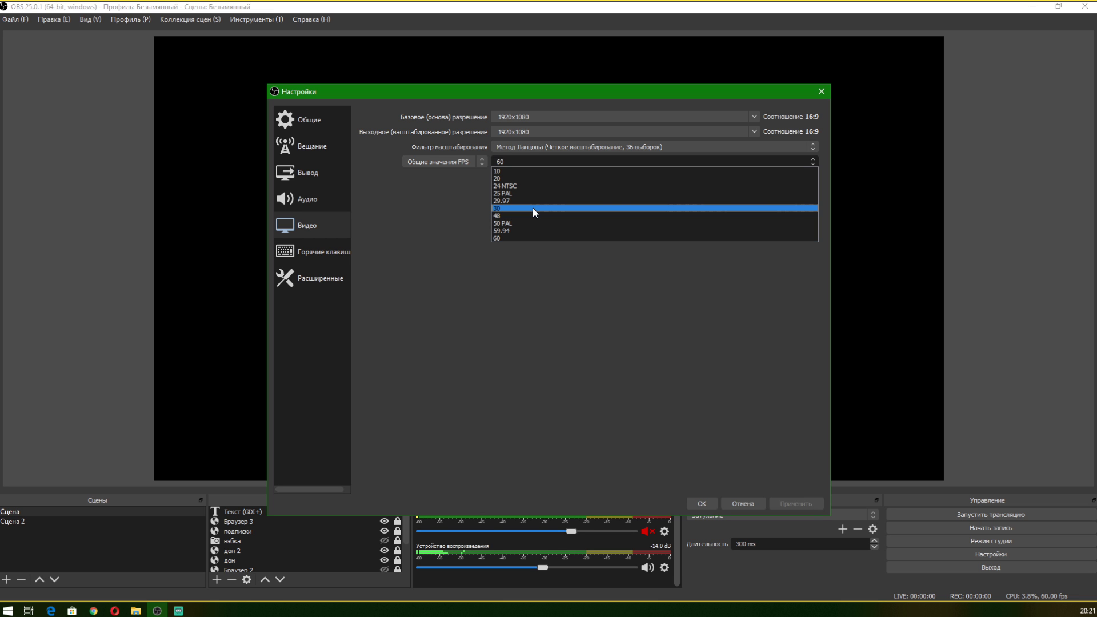
left_click(514, 239)
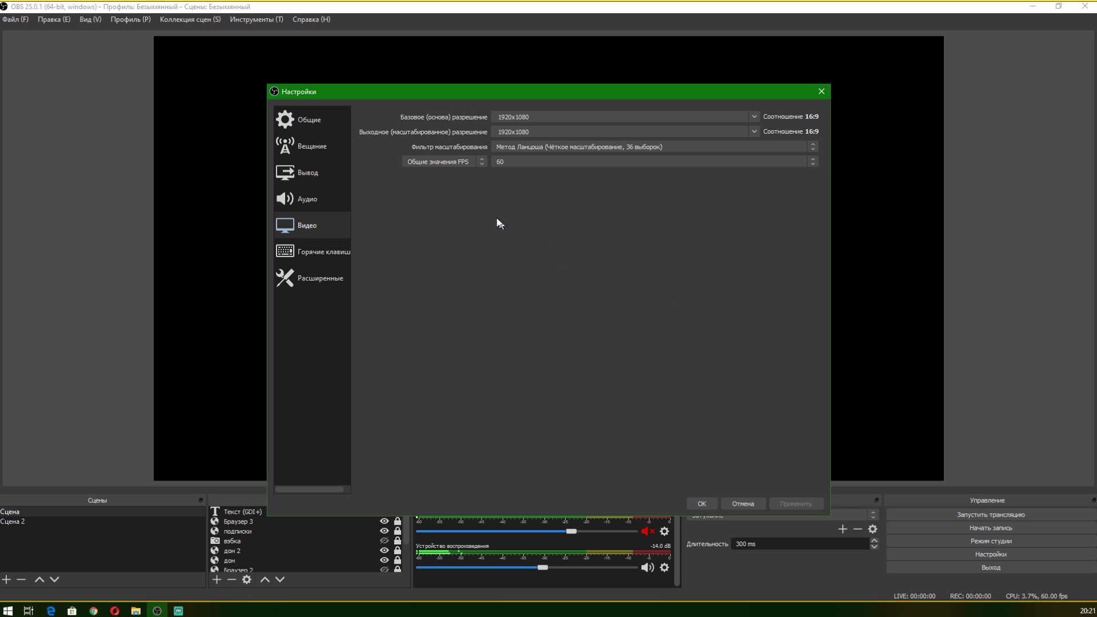
Check the colour format choices in the advanced settings, select colour space 601 and close the settings.
left_click(319, 278)
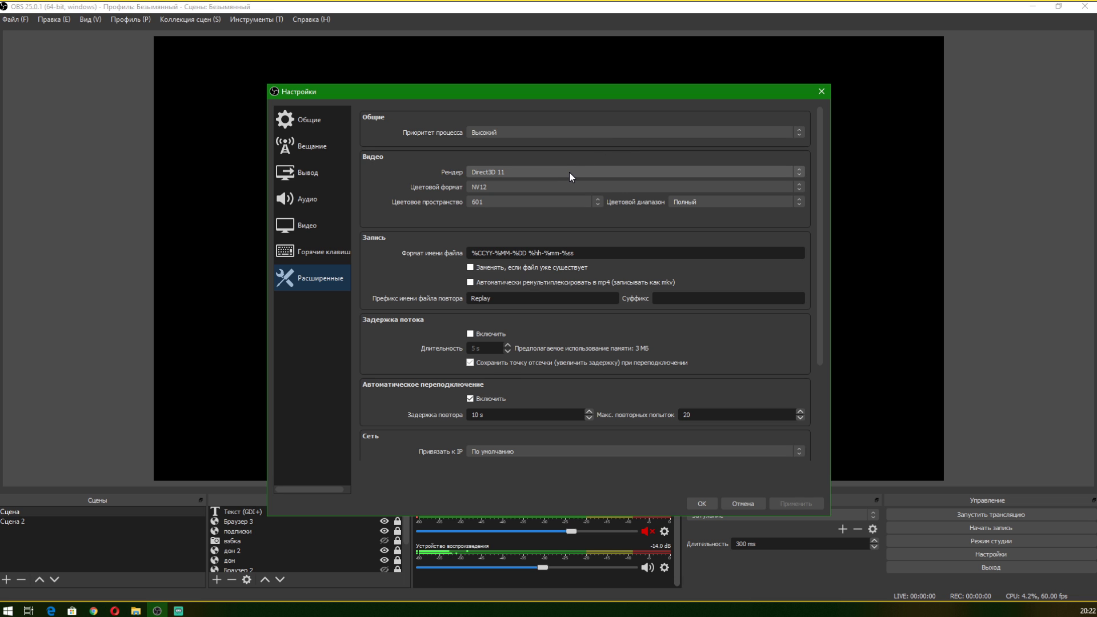
left_click(528, 188)
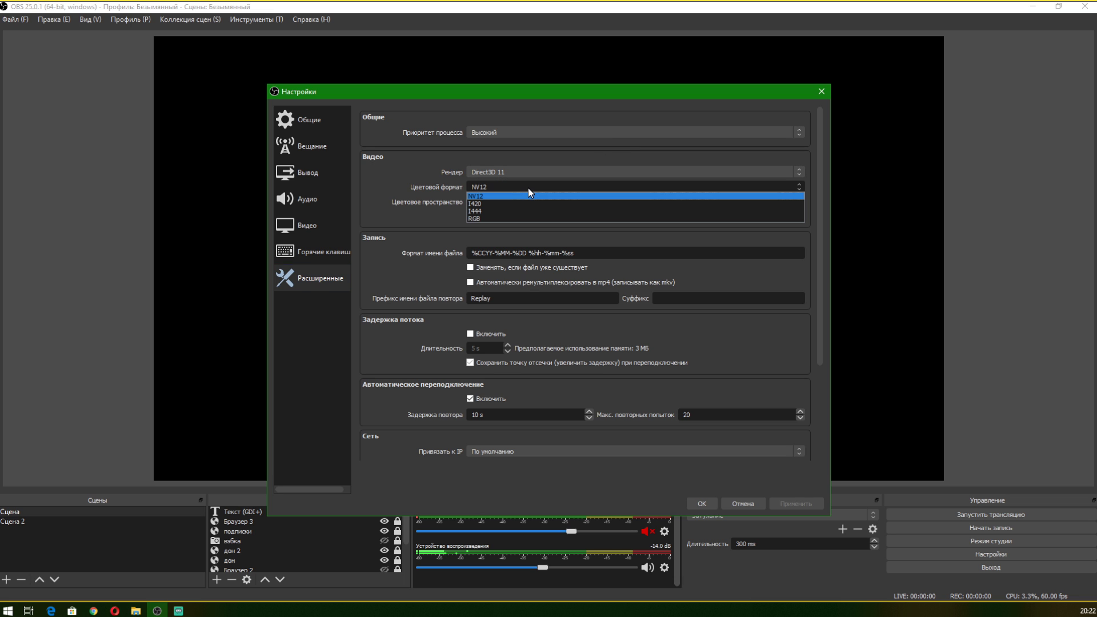
left_click(528, 187)
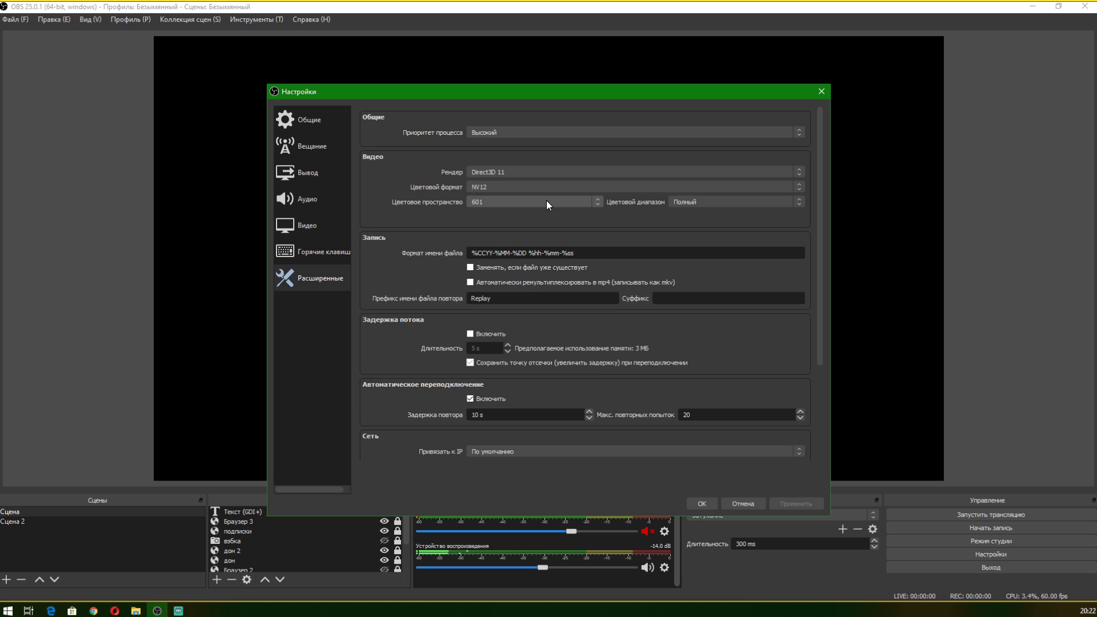
left_click(546, 200)
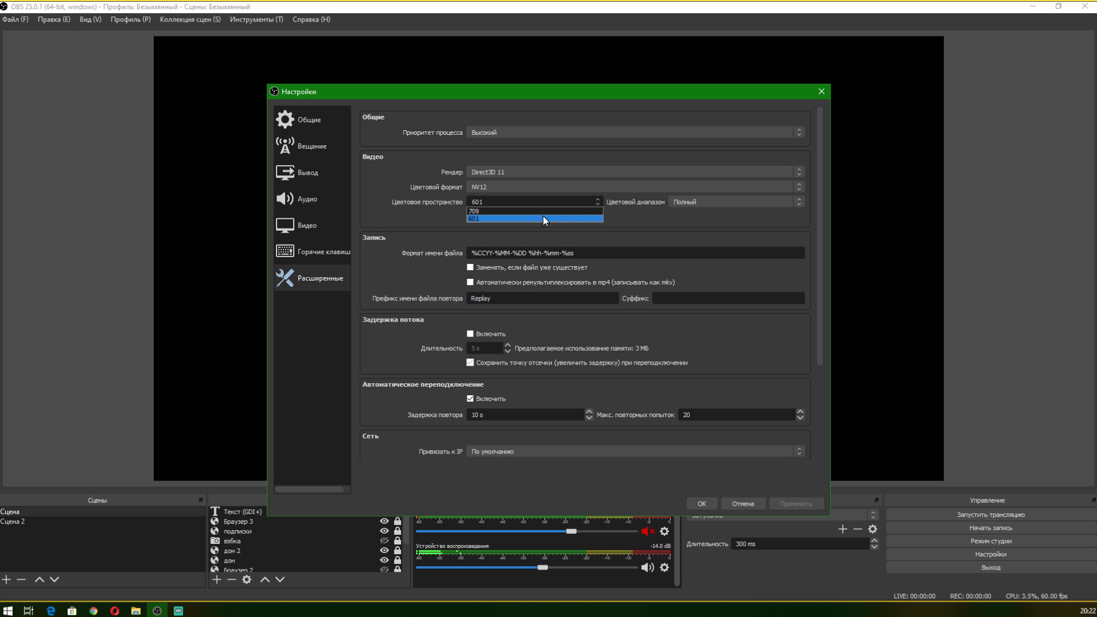
left_click(544, 219)
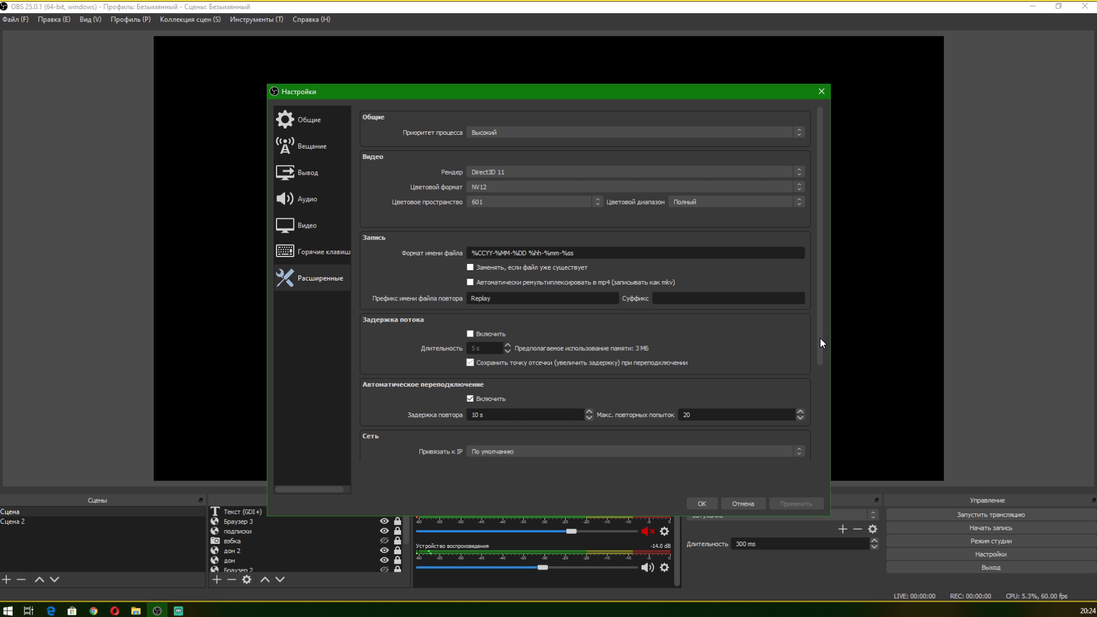
left_click_drag(820, 338, 823, 448)
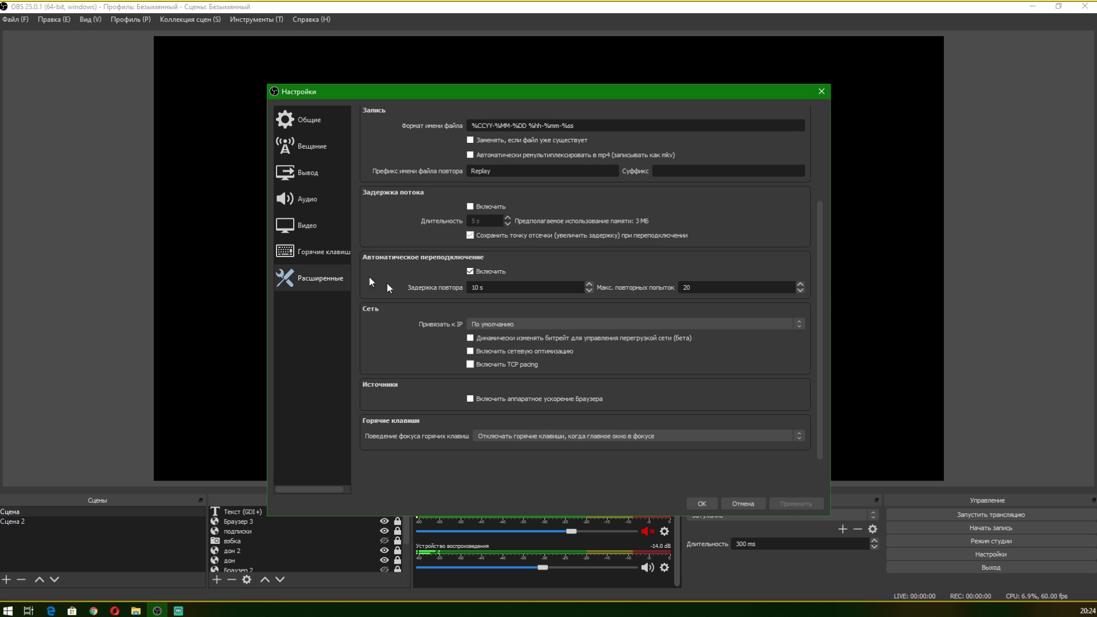
left_click(821, 91)
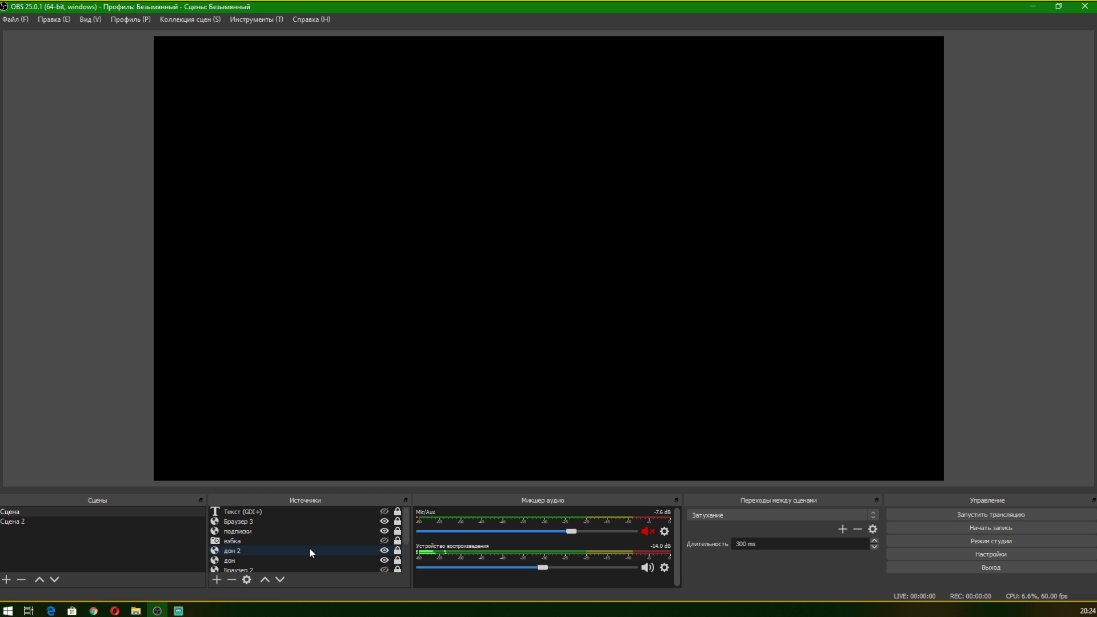
Examine the sharpen and colour correction filters of the source "Захват игры 2" and the option to add more filters.
scroll(310, 547, "down", 2)
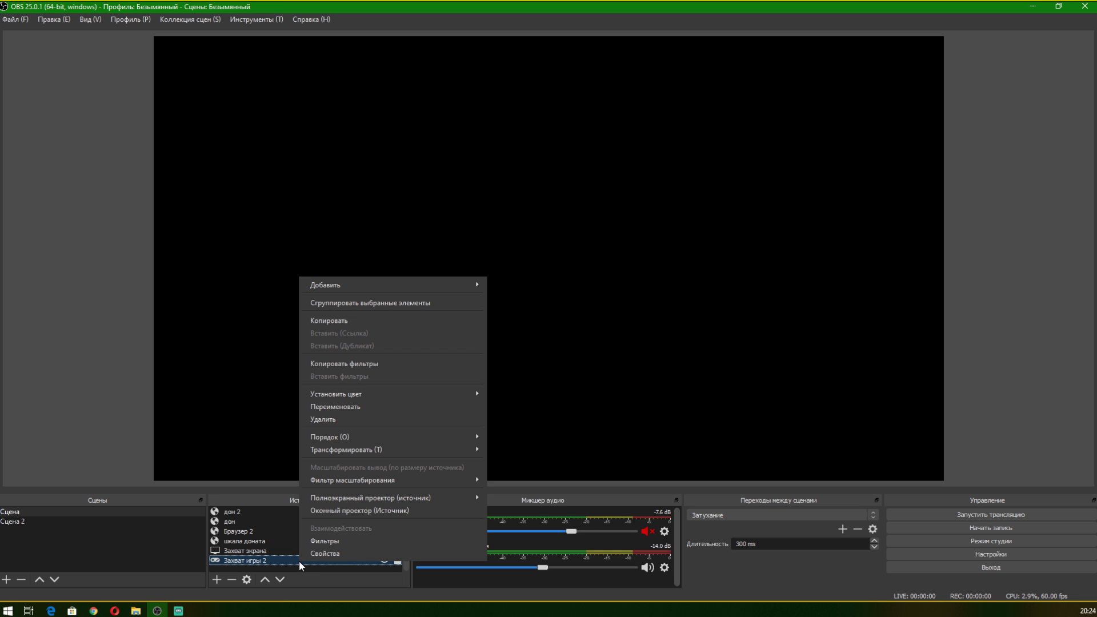
left_click(334, 548)
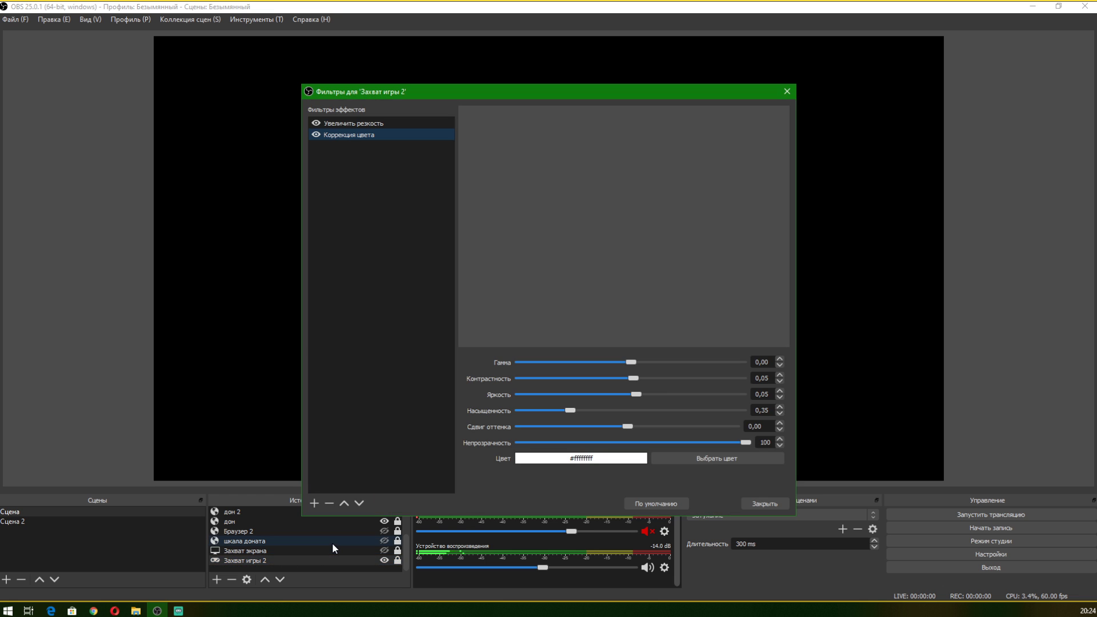
left_click(360, 125)
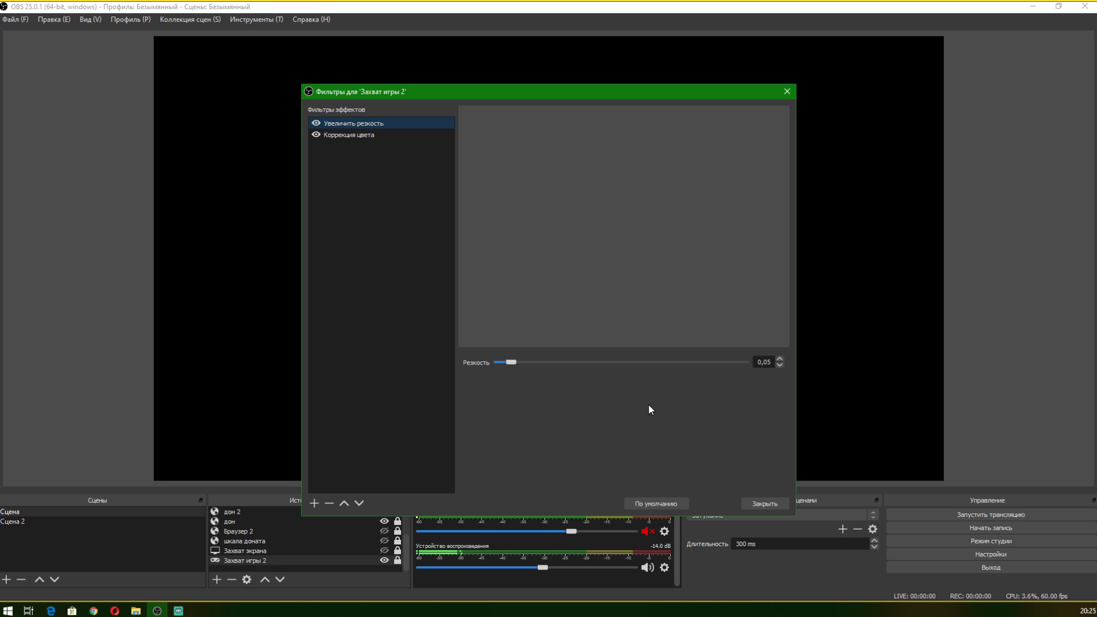
left_click(364, 136)
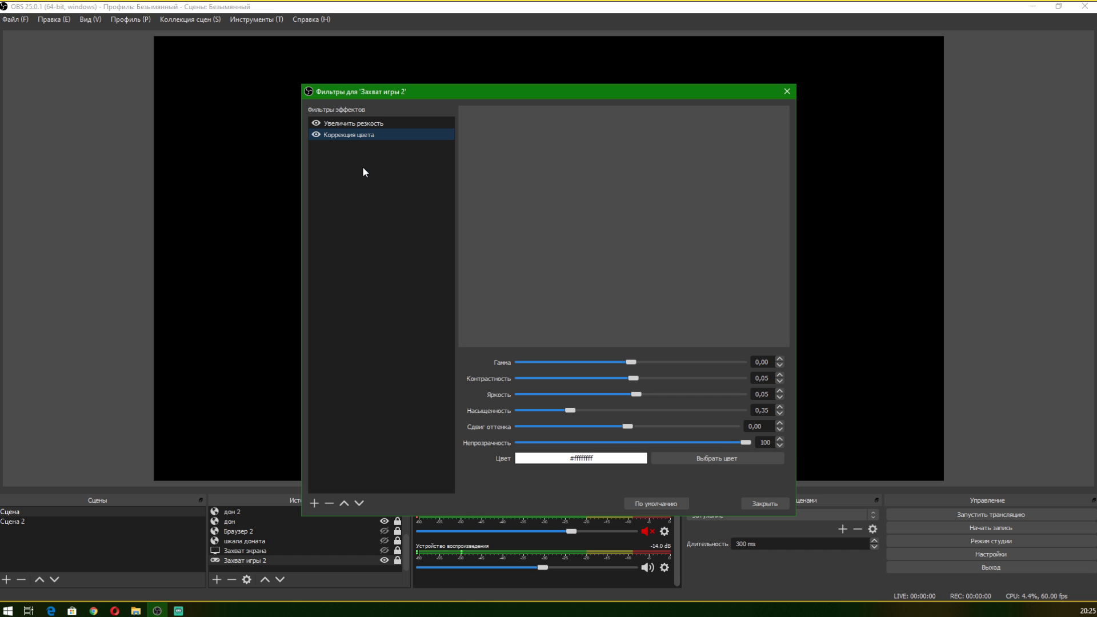
right_click(364, 150)
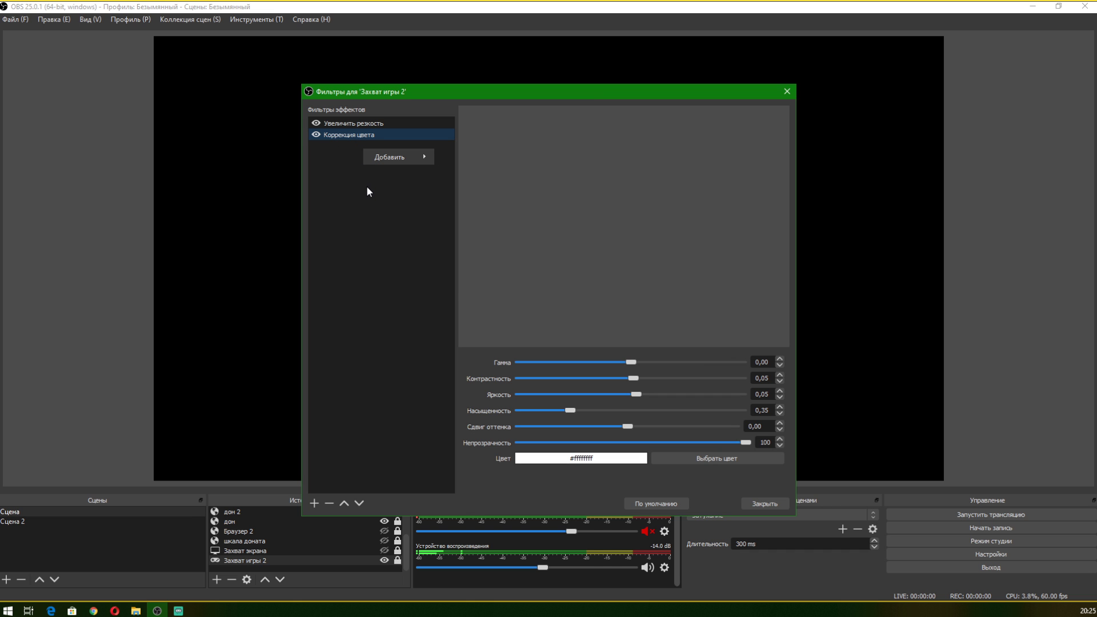
left_click(513, 237)
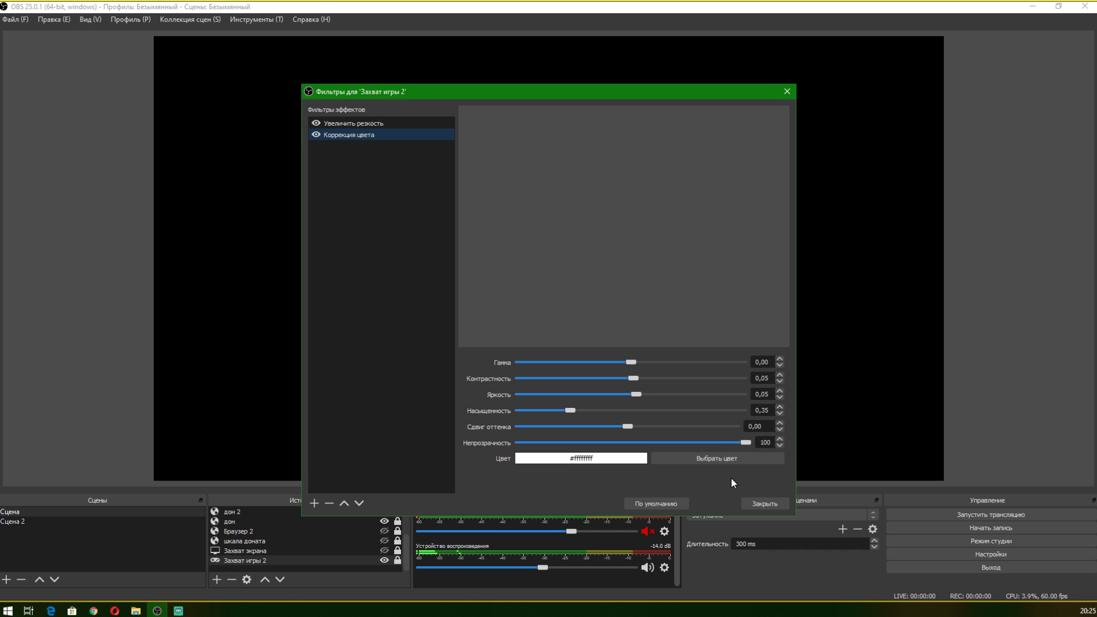
left_click(765, 503)
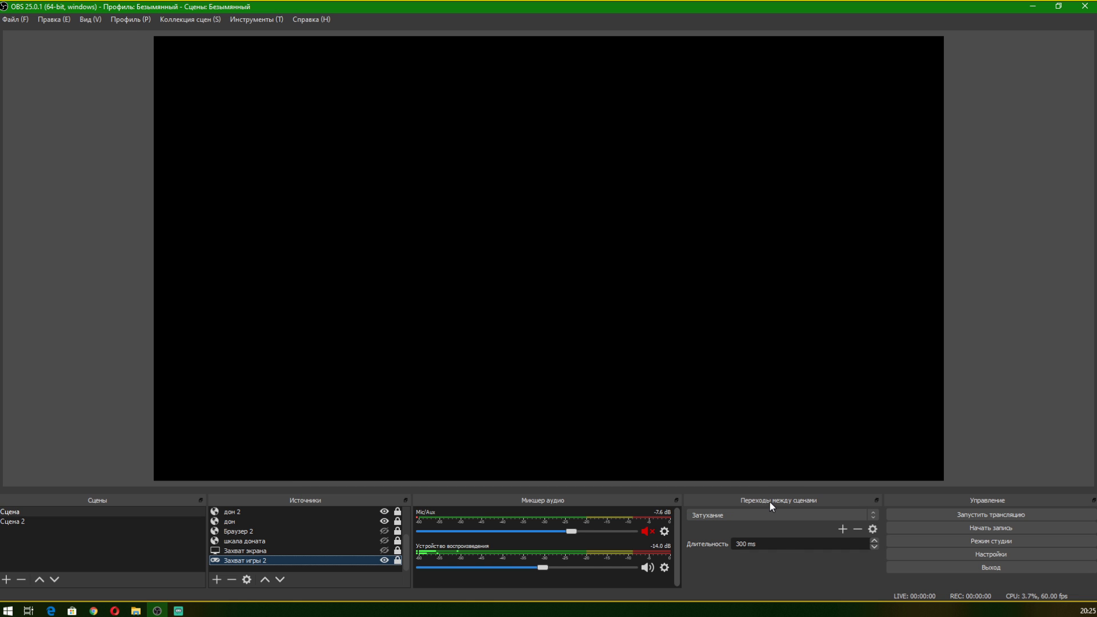